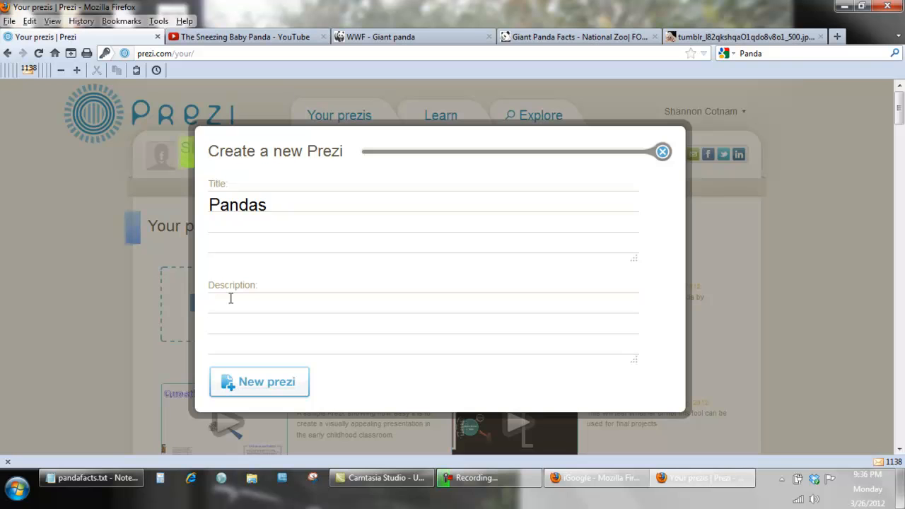
Enter a description saying the prezi gives information about the Giant Panda, including the author's name, and create it from the Blank template.
type("Information about the")
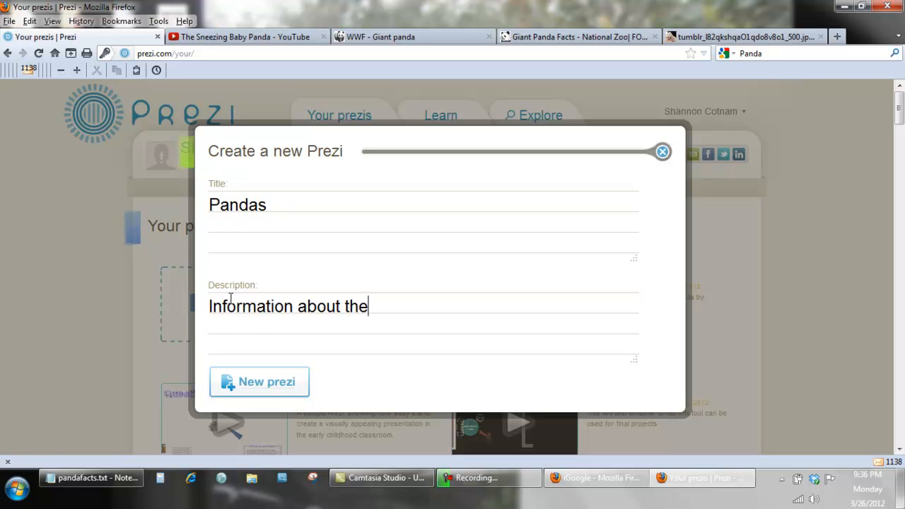
type(" Giant Pan")
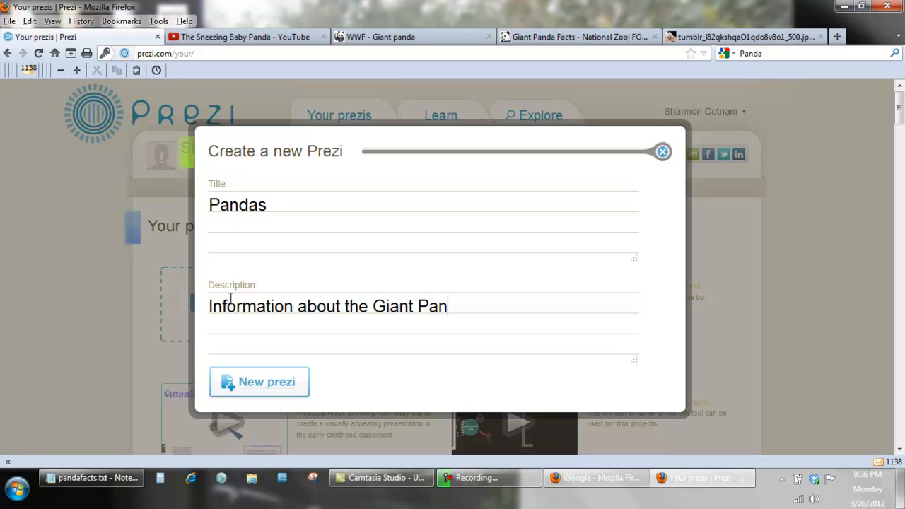
type("da by Sha")
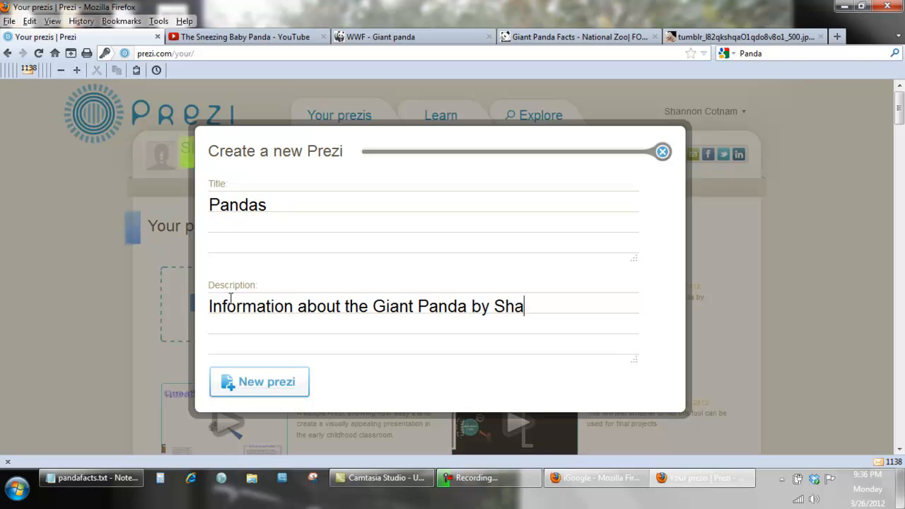
type("nnon Cotnam")
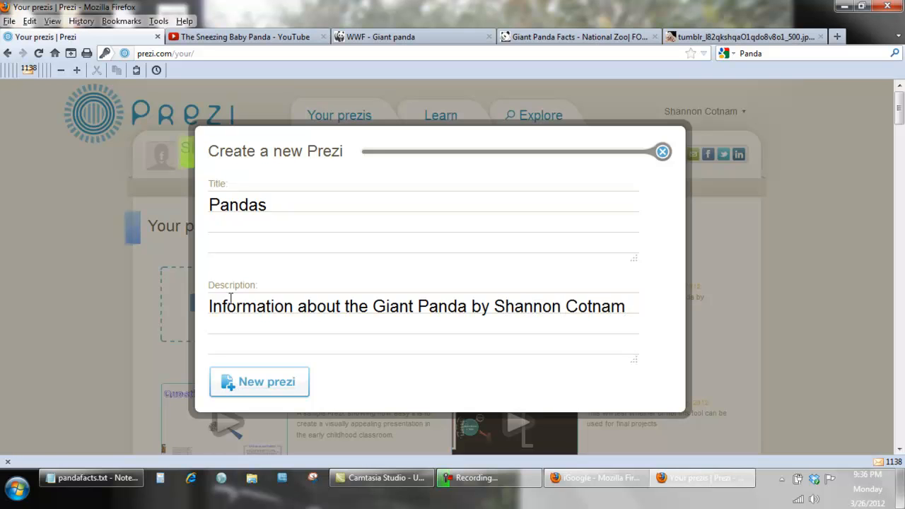
left_click(249, 381)
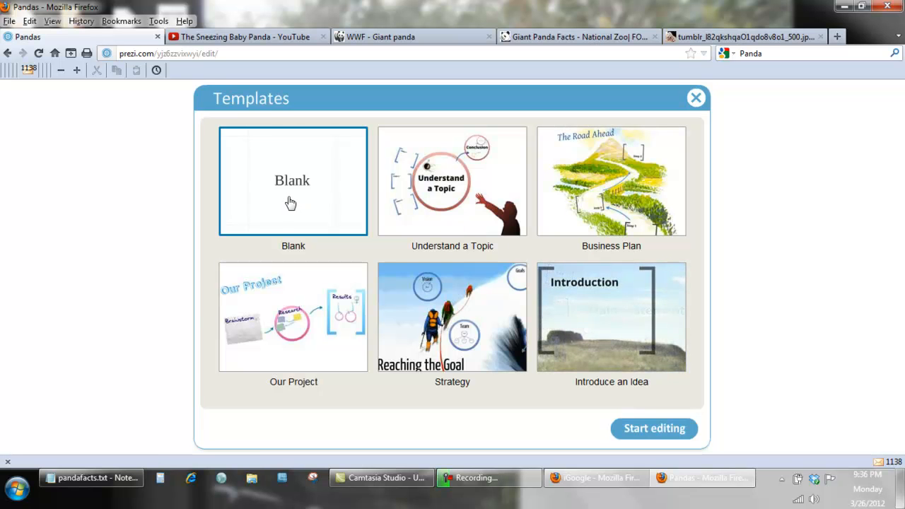
left_click(652, 430)
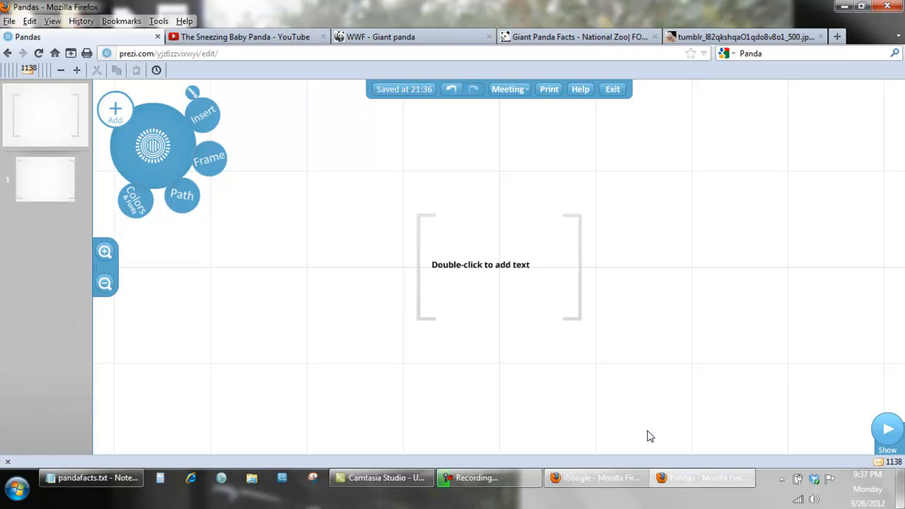
Add the title text "Pandas" inside the bracket frame on the canvas.
double_click(461, 266)
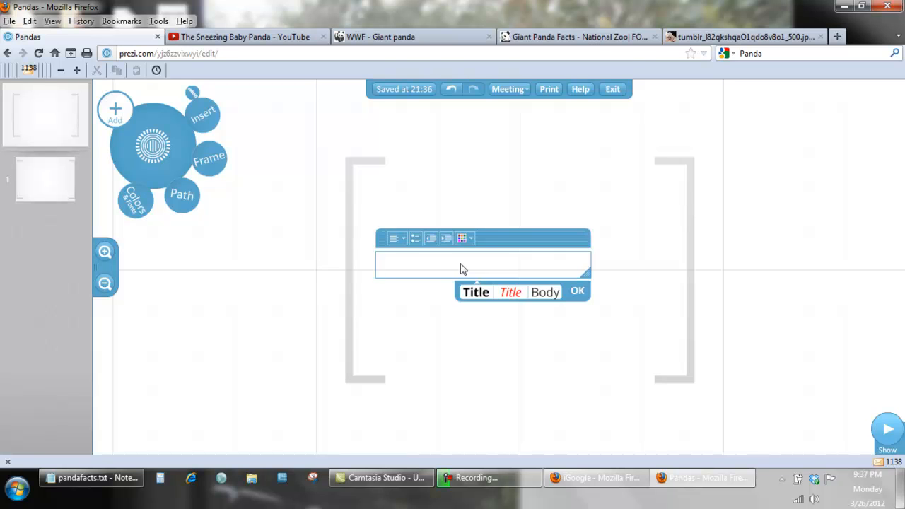
type("Pandas")
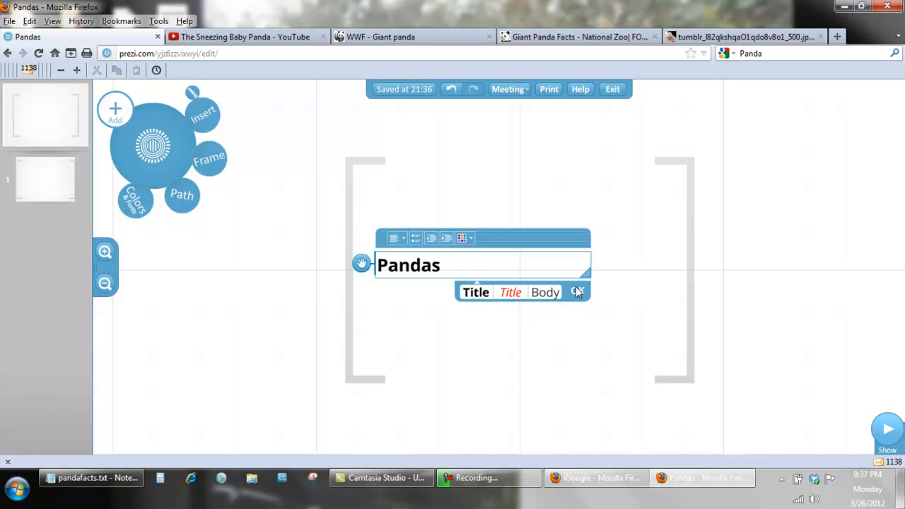
left_click(577, 291)
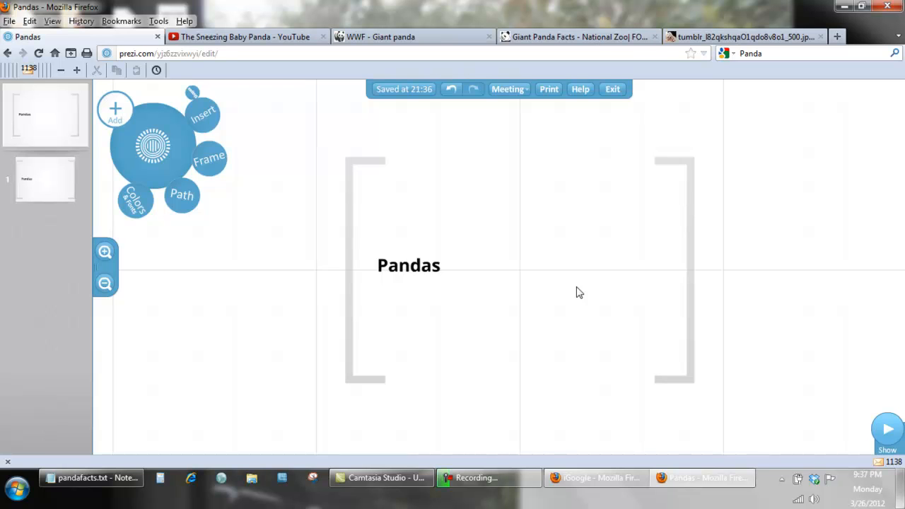
Try the Midnight and Loud themes on the prezi and settle on the Sketchy theme.
left_click(141, 213)
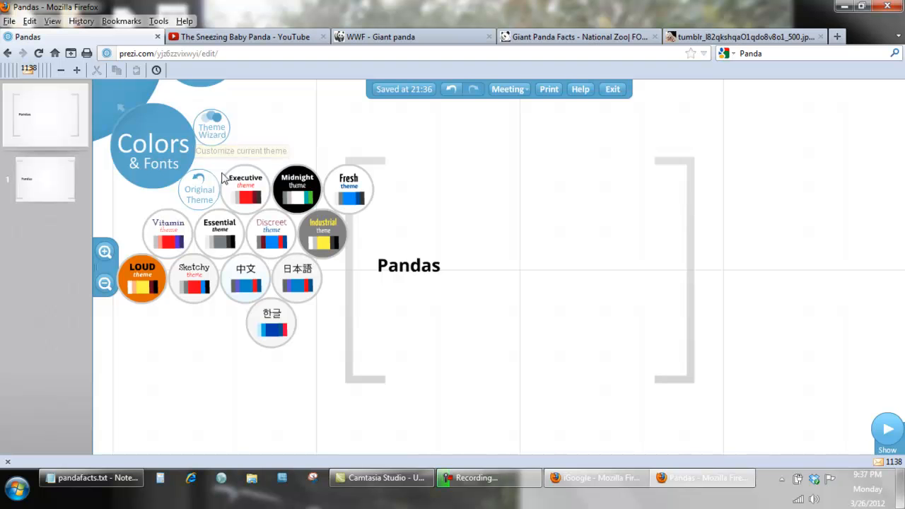
left_click(307, 182)
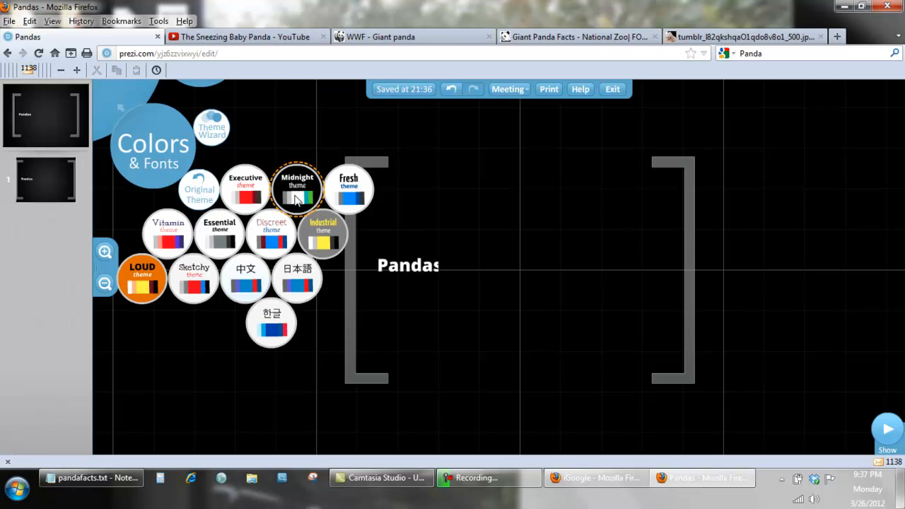
left_click(144, 276)
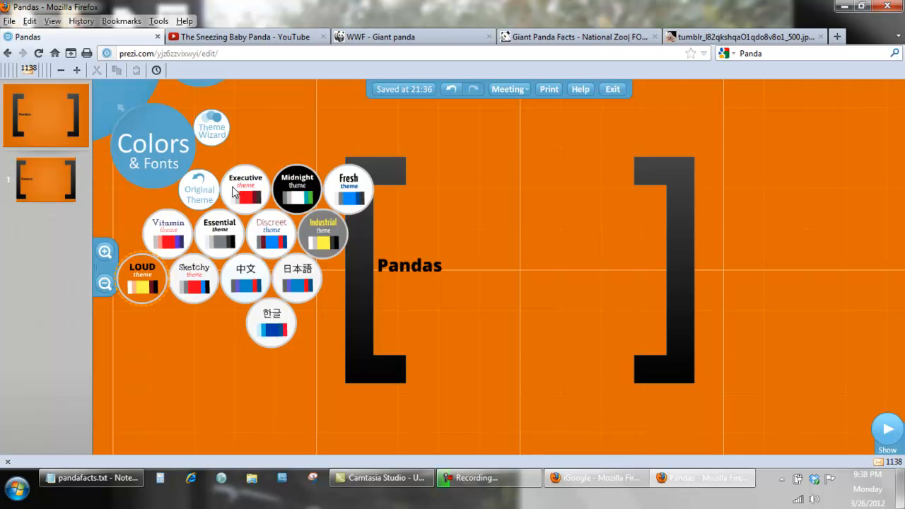
left_click(196, 275)
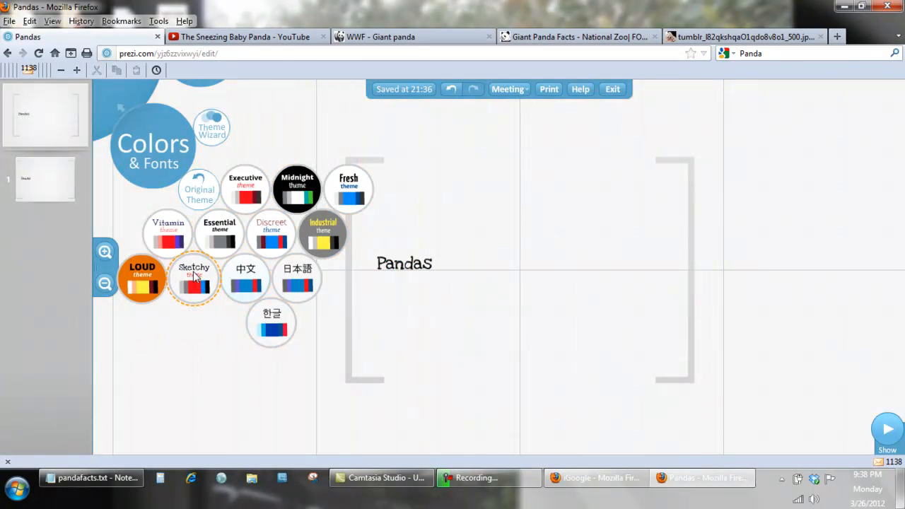
Customize the theme with a light pink background, violet Title 1, dark violet Title 2 and dark grey body text.
left_click(211, 126)
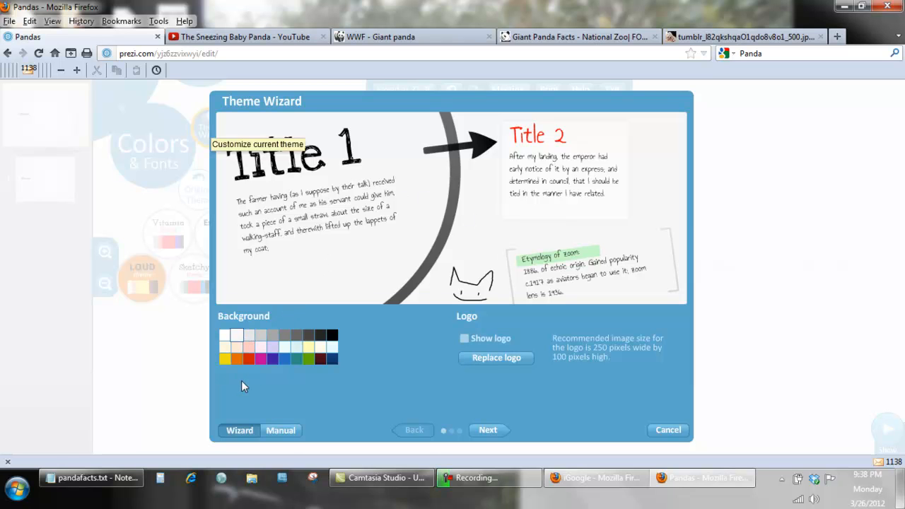
left_click(248, 348)
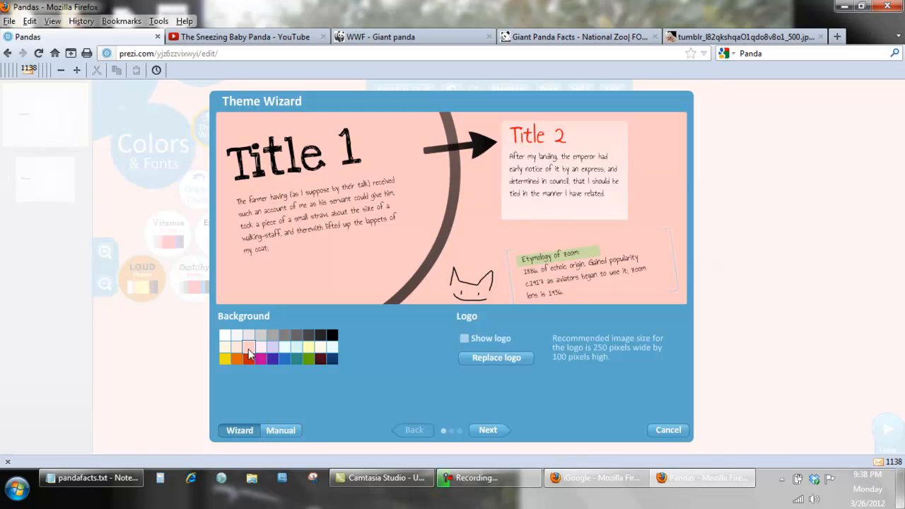
left_click(490, 430)
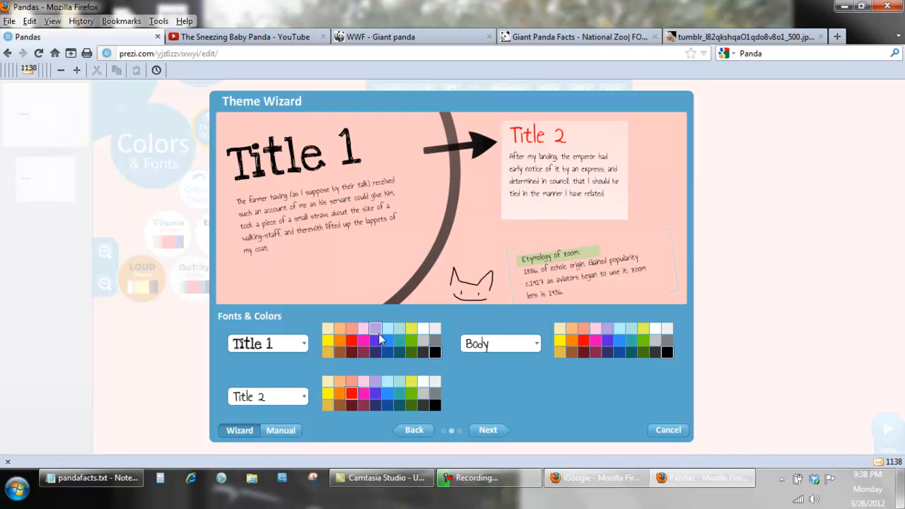
left_click(376, 341)
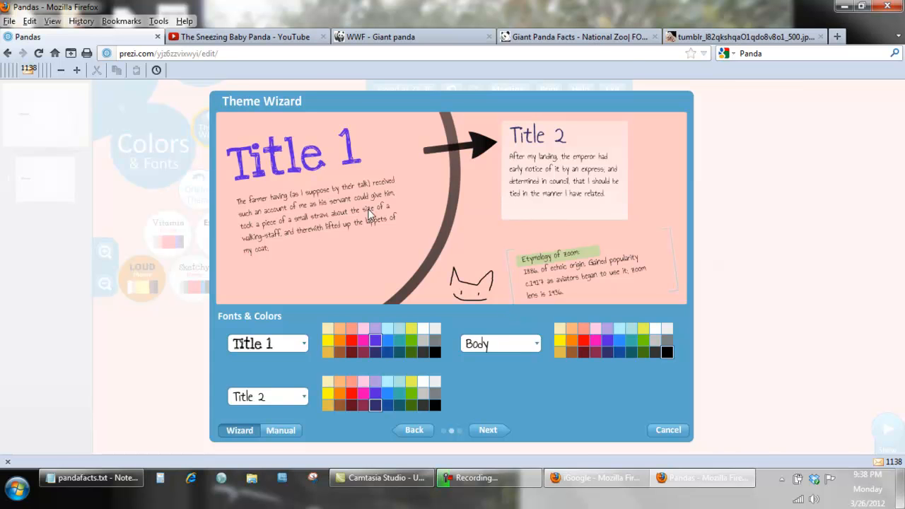
left_click(653, 351)
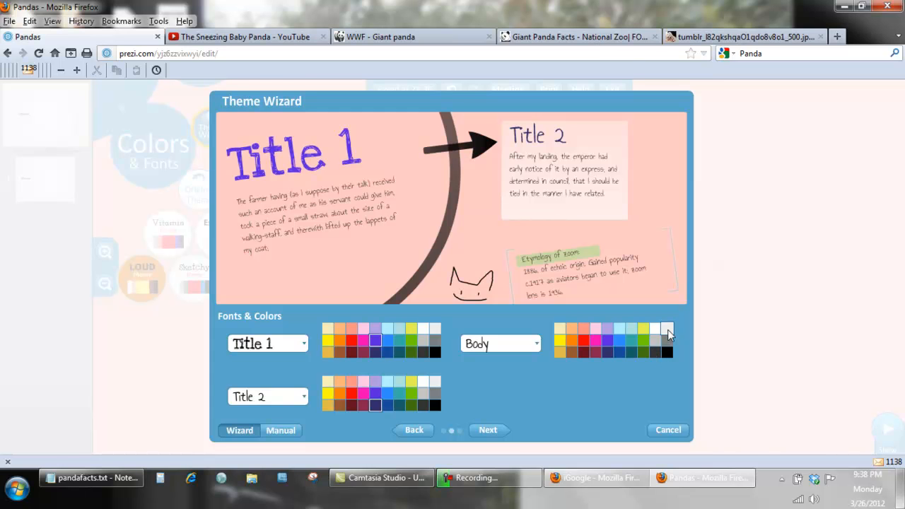
Try off-white body text against black, violet and light pink backgrounds, and return the body text to dark grey.
left_click(668, 329)
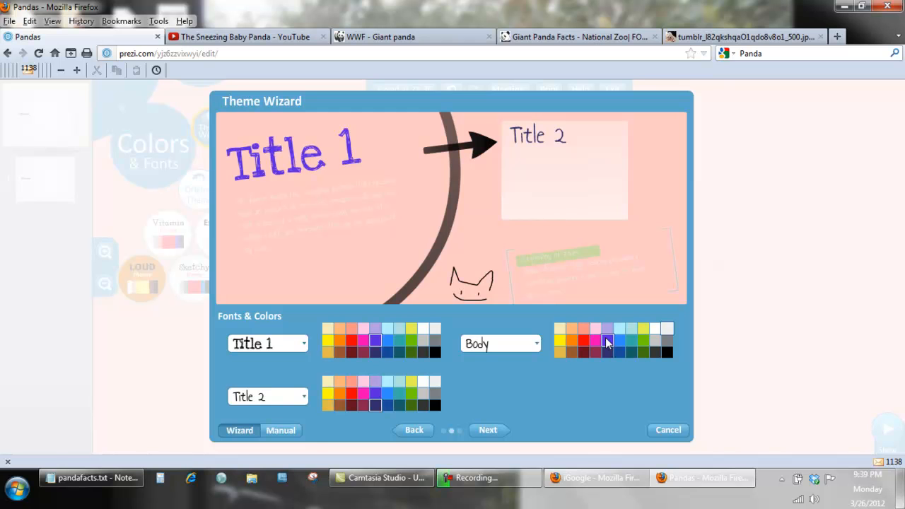
left_click(407, 428)
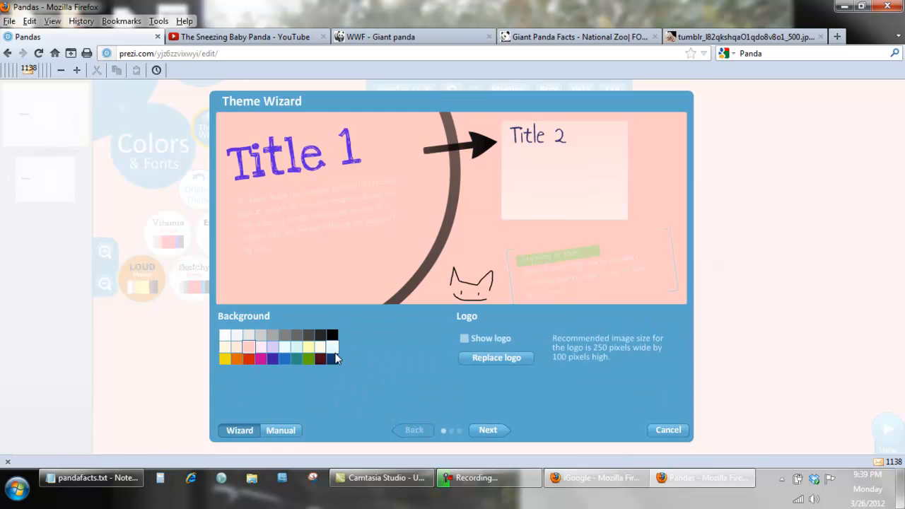
left_click(333, 335)
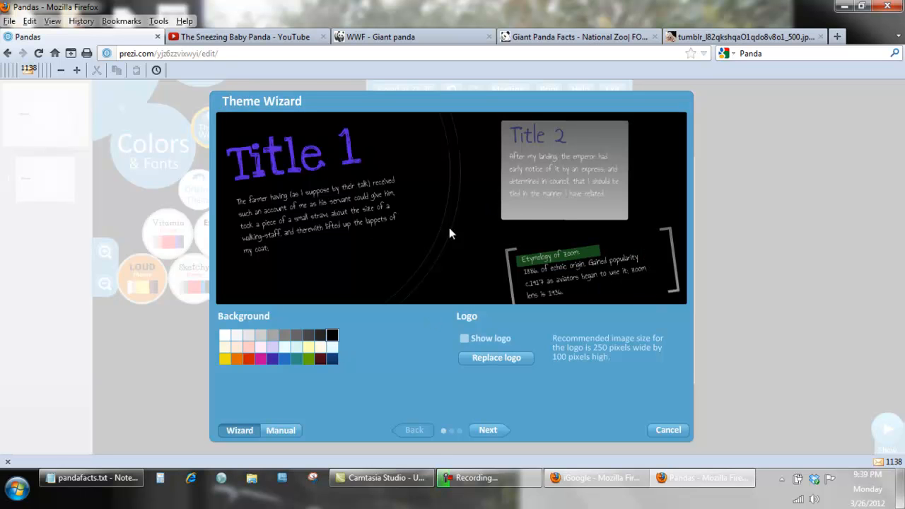
left_click(273, 358)
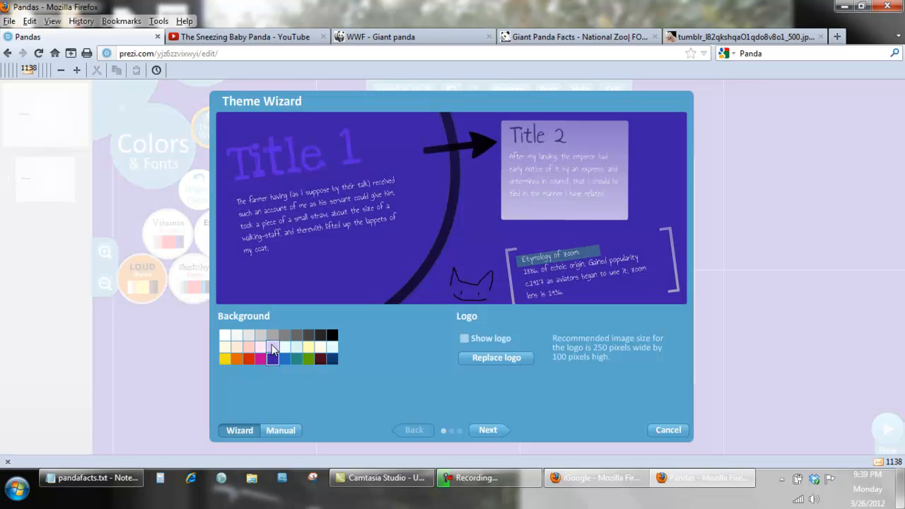
left_click(248, 347)
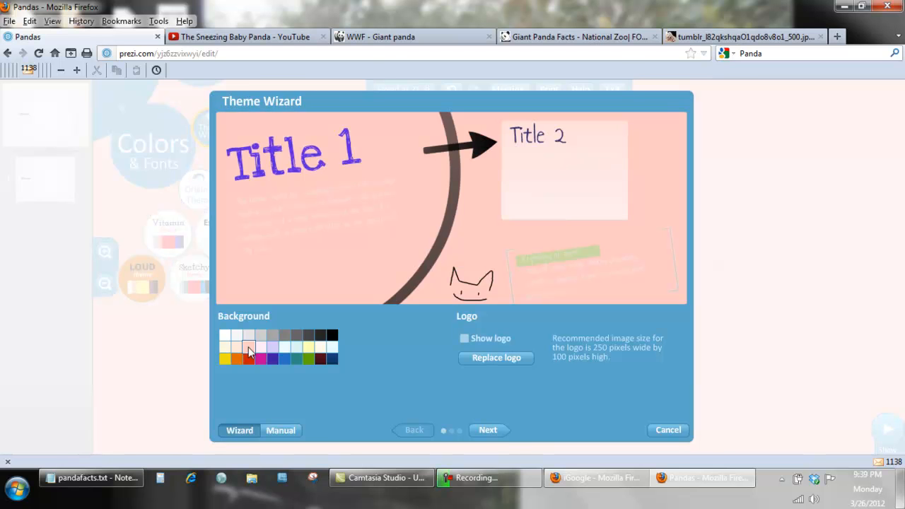
left_click(489, 430)
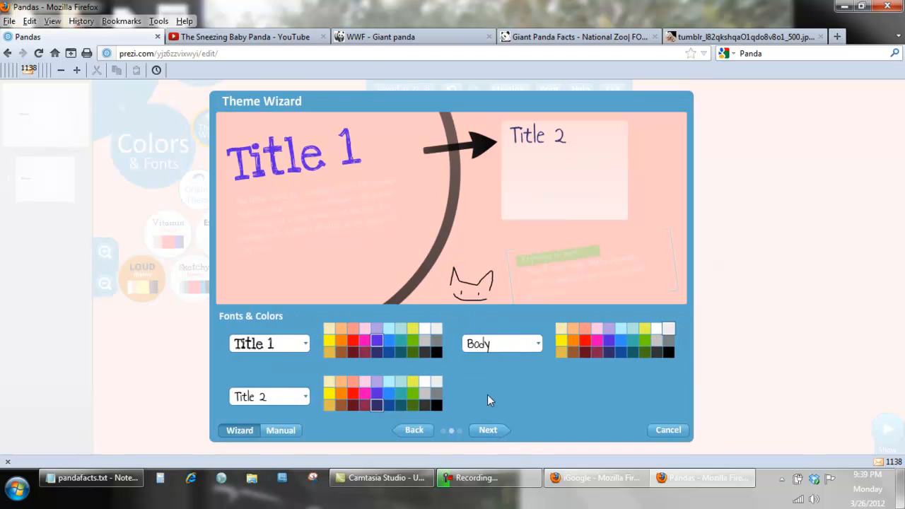
left_click(658, 351)
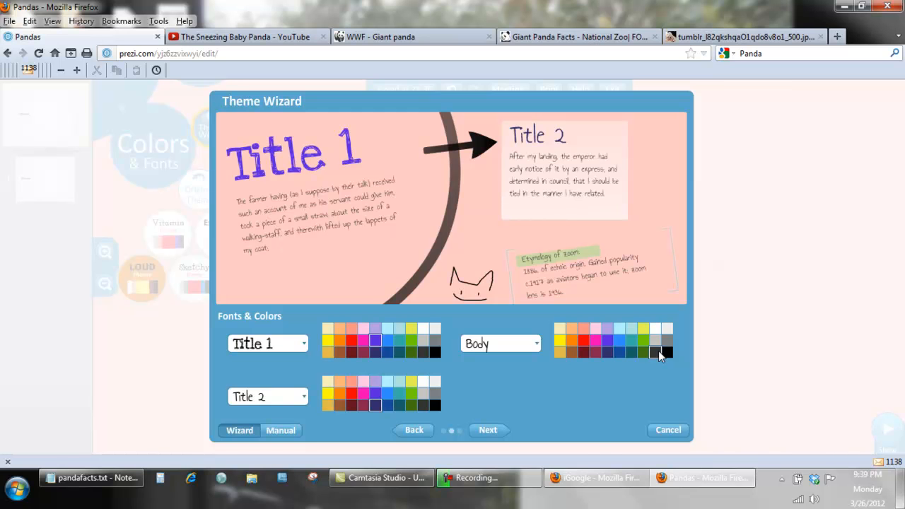
Set the theme's circle frame colour to dark green and its bracket frame and rectangle colour to light purple.
left_click(488, 430)
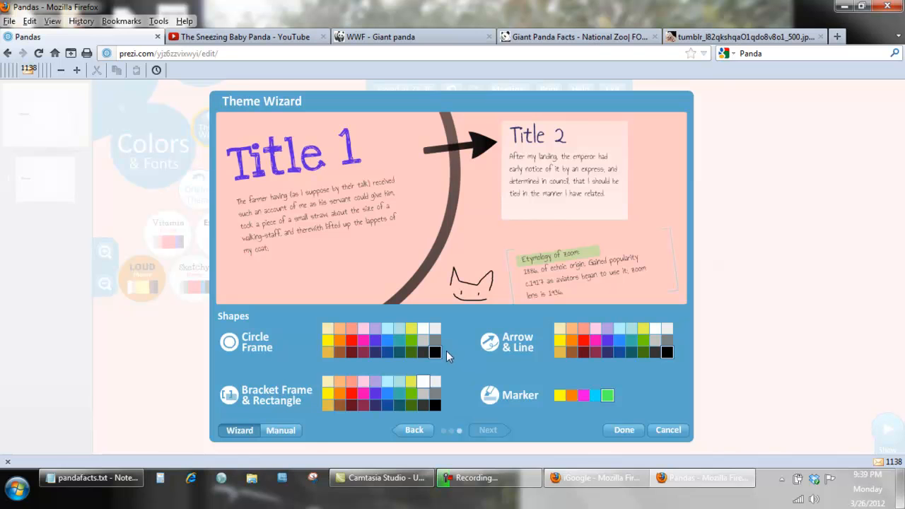
left_click(411, 352)
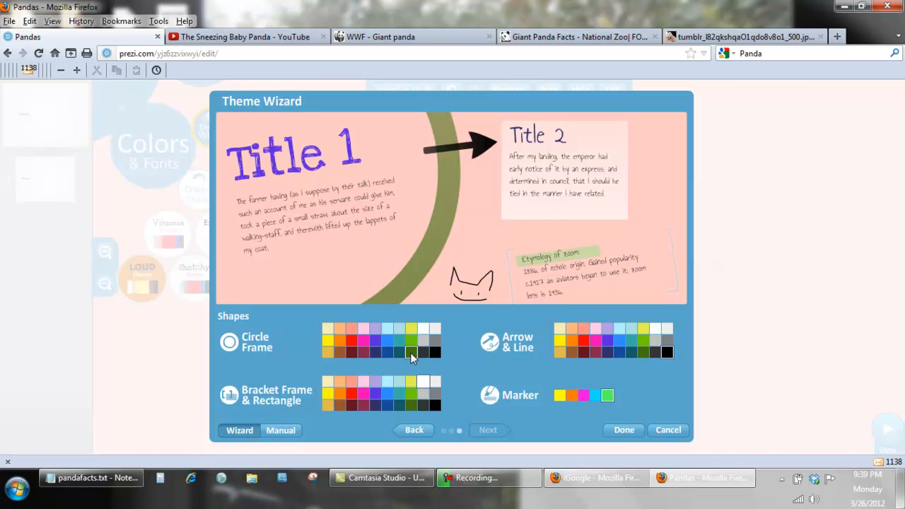
left_click(411, 404)
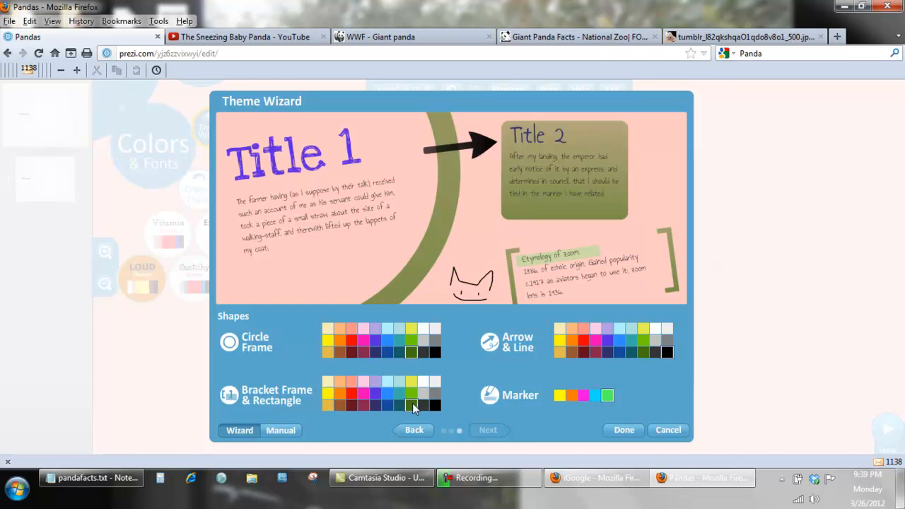
left_click(352, 382)
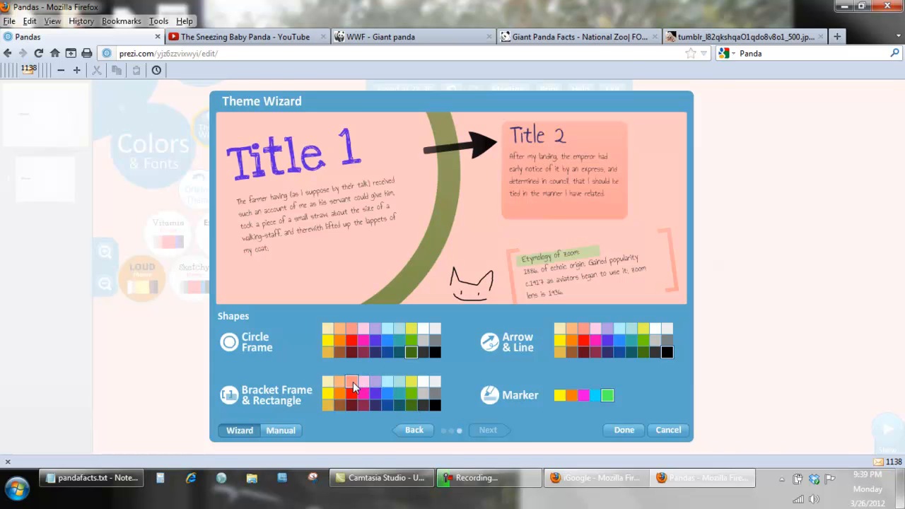
left_click(376, 383)
Set the theme's arrow and line colour to red and the marker colour to yellow.
left_click(584, 341)
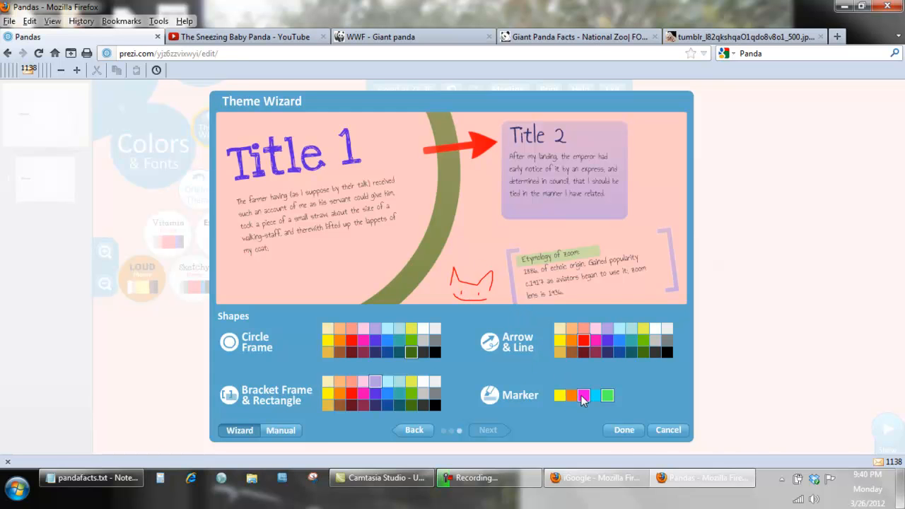
left_click(559, 397)
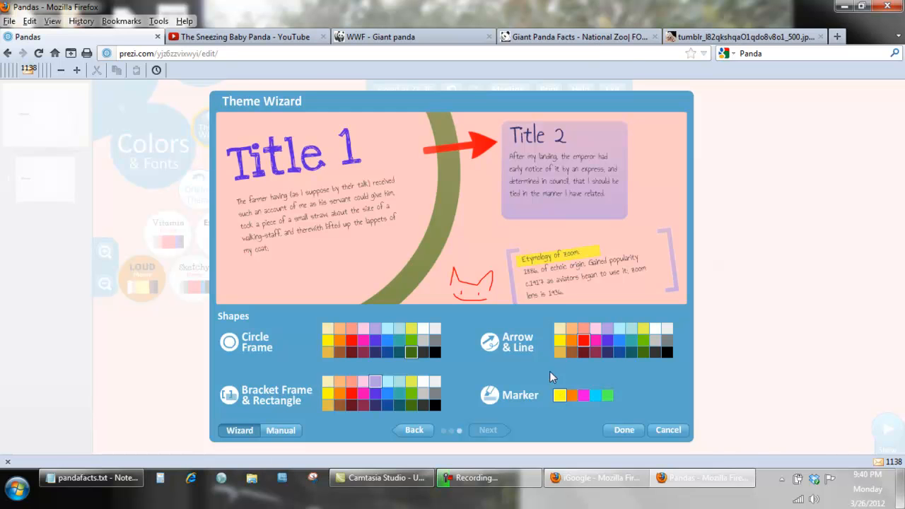
left_click(373, 380)
left_click(415, 431)
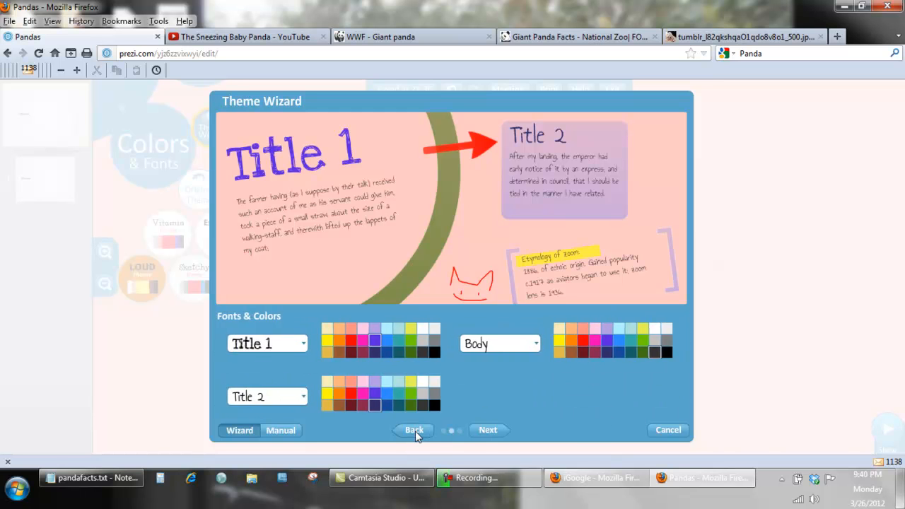
left_click(415, 430)
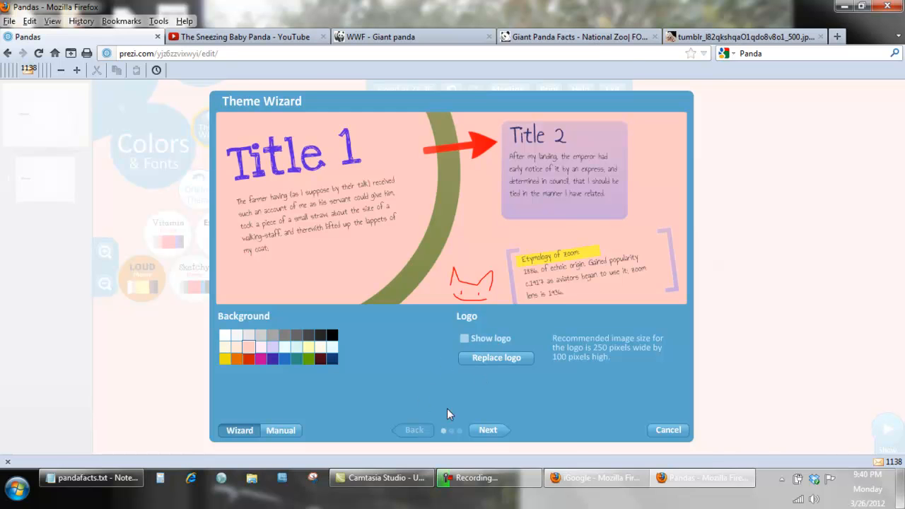
left_click(487, 430)
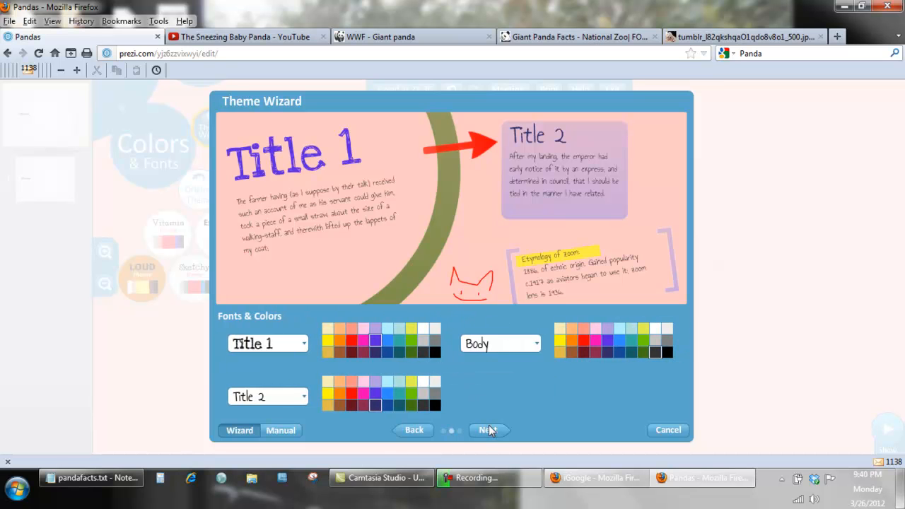
left_click(488, 429)
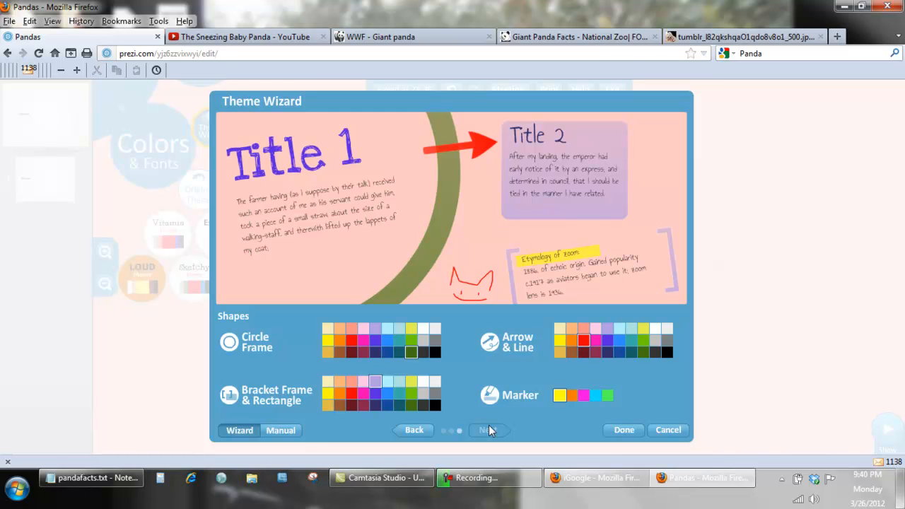
Apply the customized theme, then nudge the Pandas title slightly down and enlarge it to well over twice its size.
left_click(620, 430)
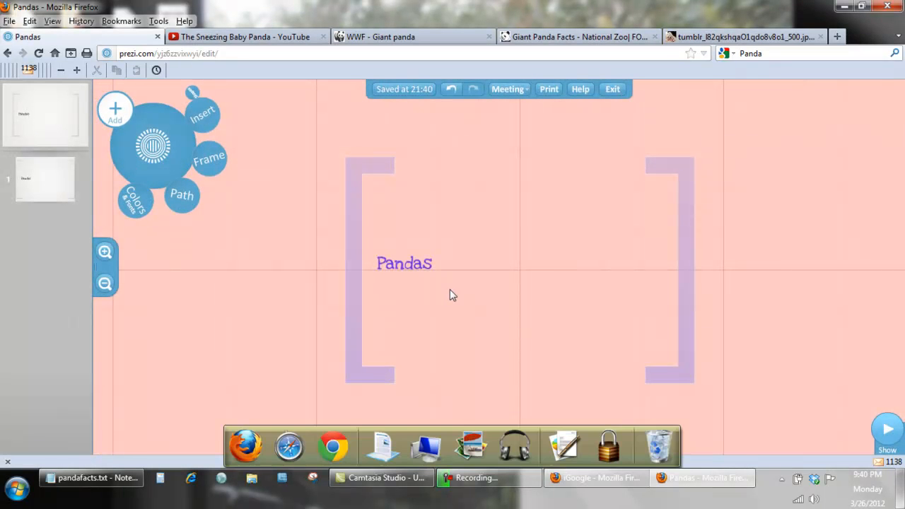
left_click(417, 265)
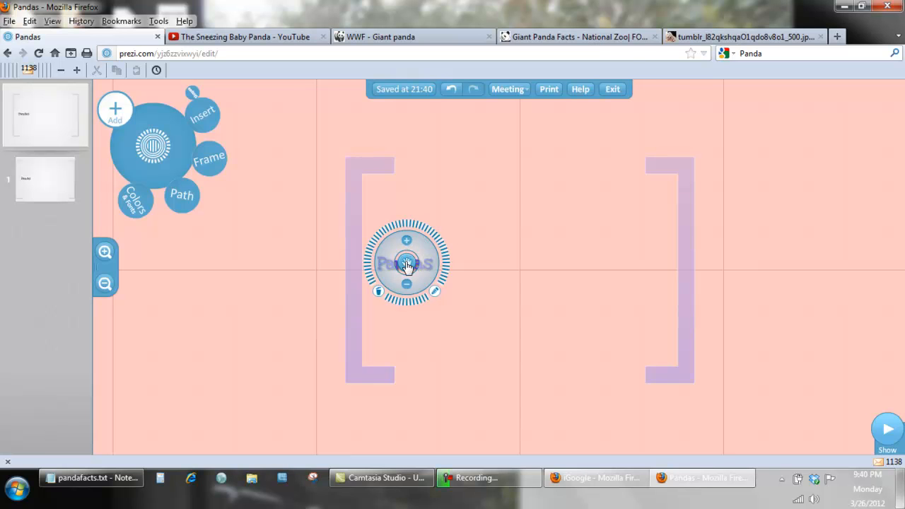
mouse_move(406, 263)
left_mouse_down()
mouse_move(480, 268)
mouse_move(406, 269)
left_mouse_up()
left_click(407, 248)
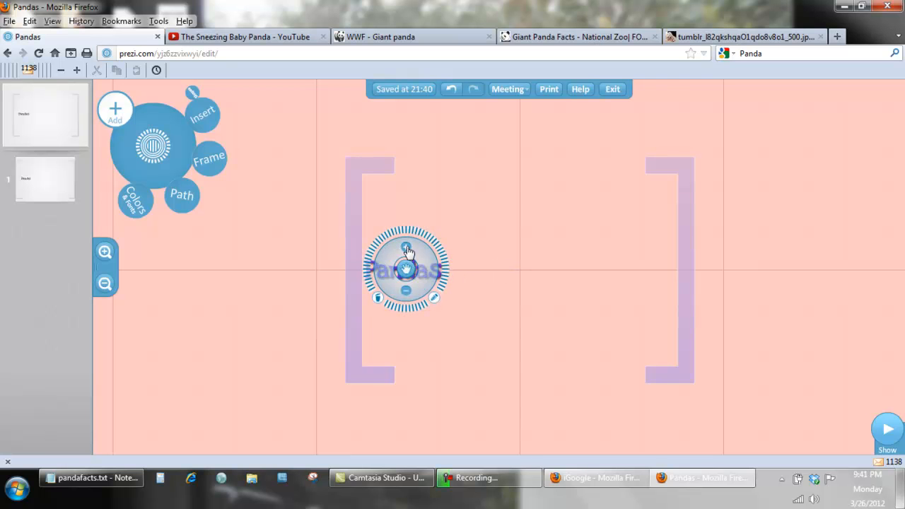
left_click(407, 248)
left_click(406, 248)
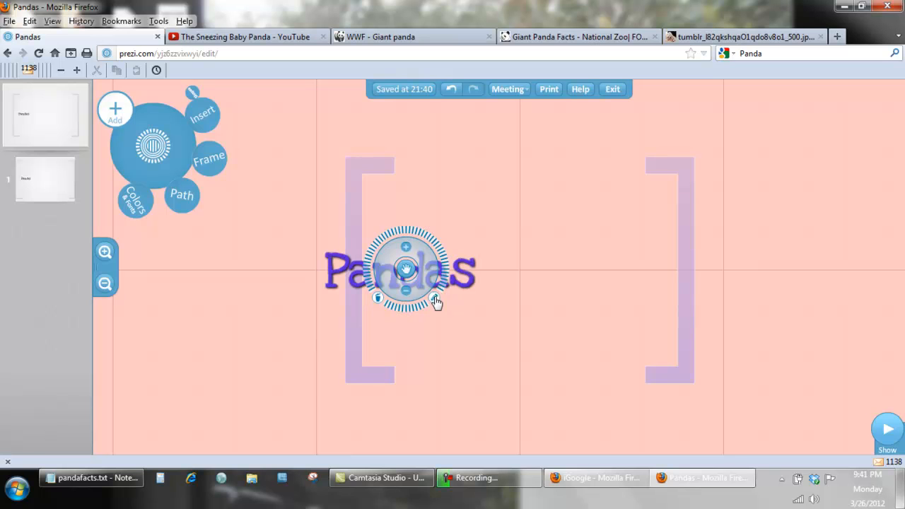
Center-align the Pandas title text and move it up inside the bracket frame.
left_click(436, 302)
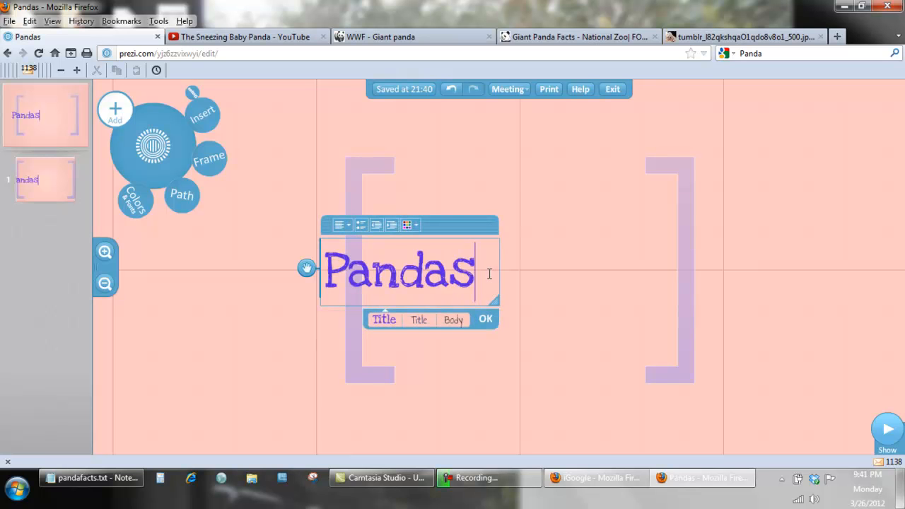
left_click_drag(487, 276, 321, 275)
left_click(416, 225)
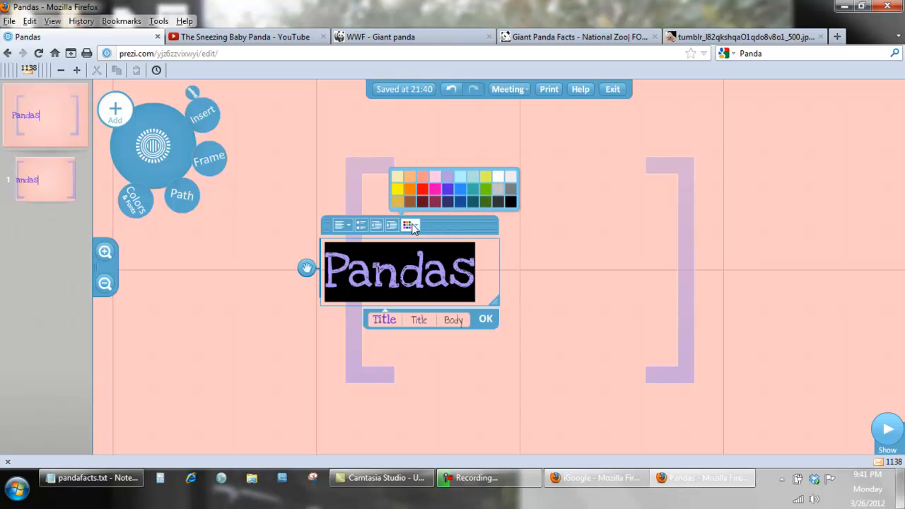
left_click(392, 227)
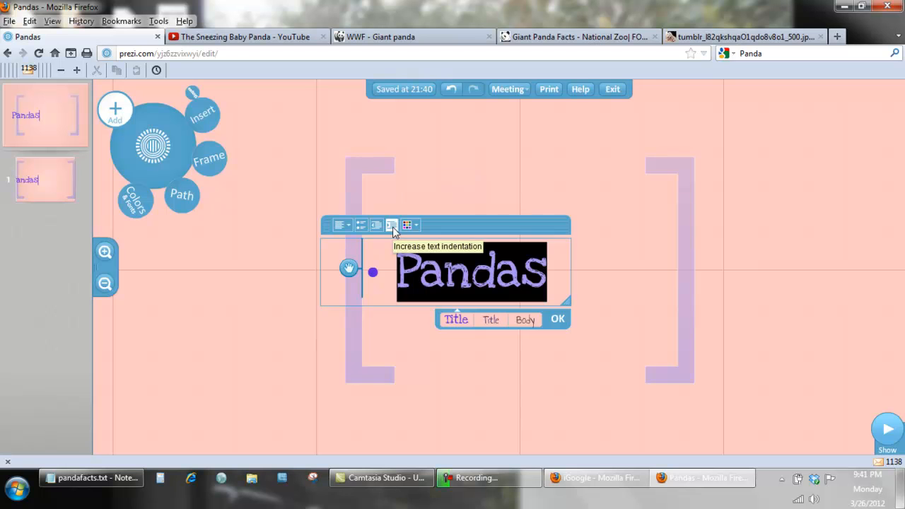
left_click(361, 226)
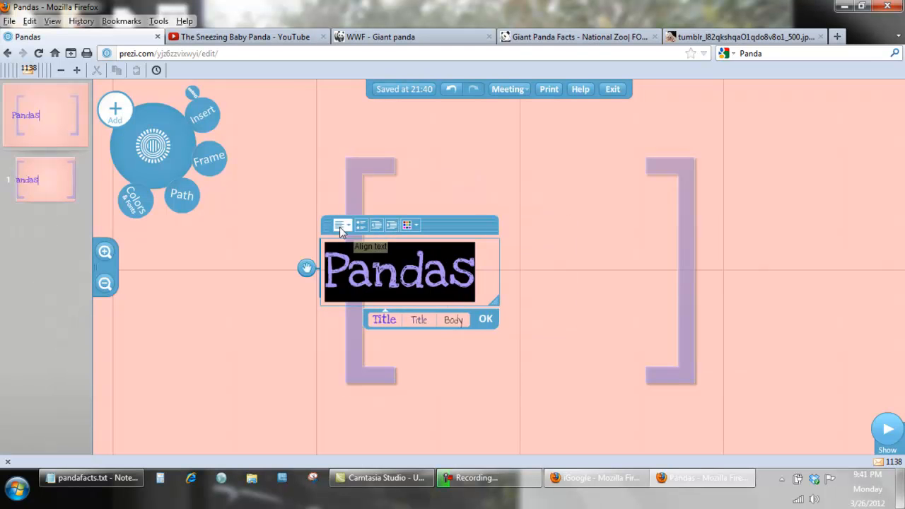
left_click(350, 226)
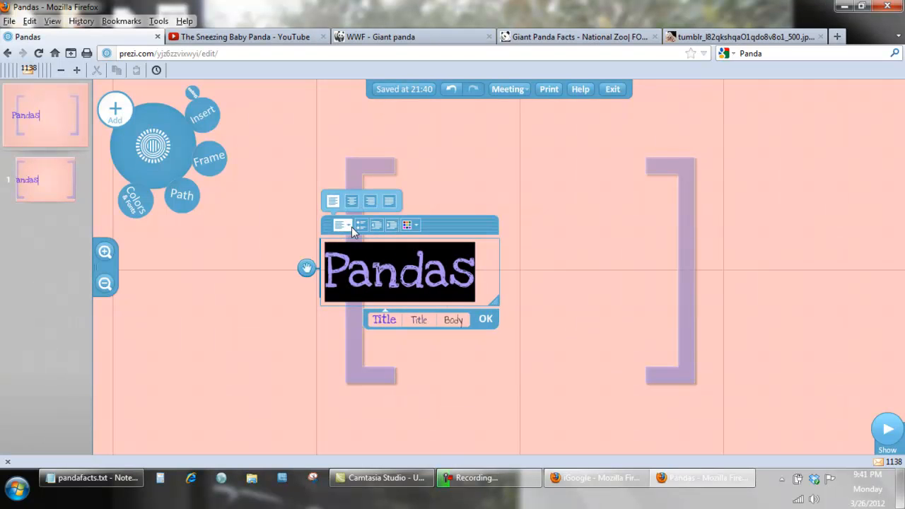
left_click(351, 201)
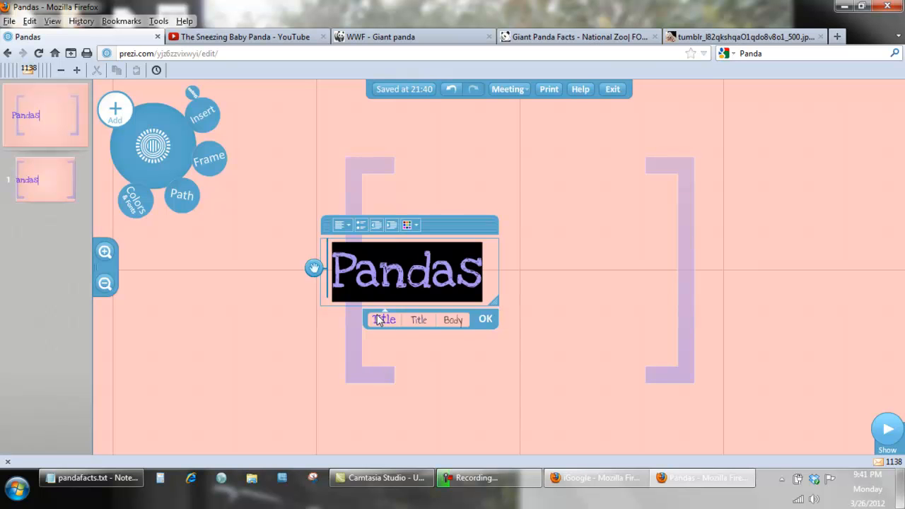
left_click(487, 319)
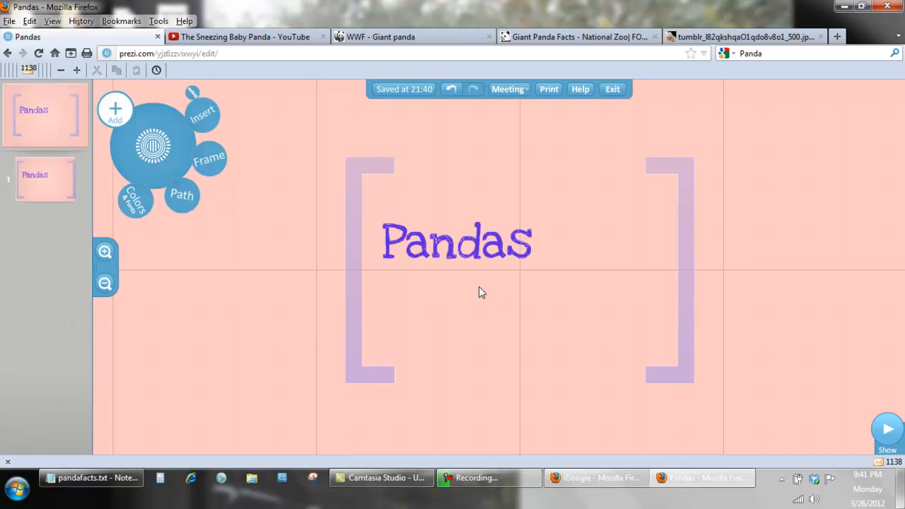
Insert the image Panda.jpg from the pandaPrezi folder on the Desktop.
left_click(211, 126)
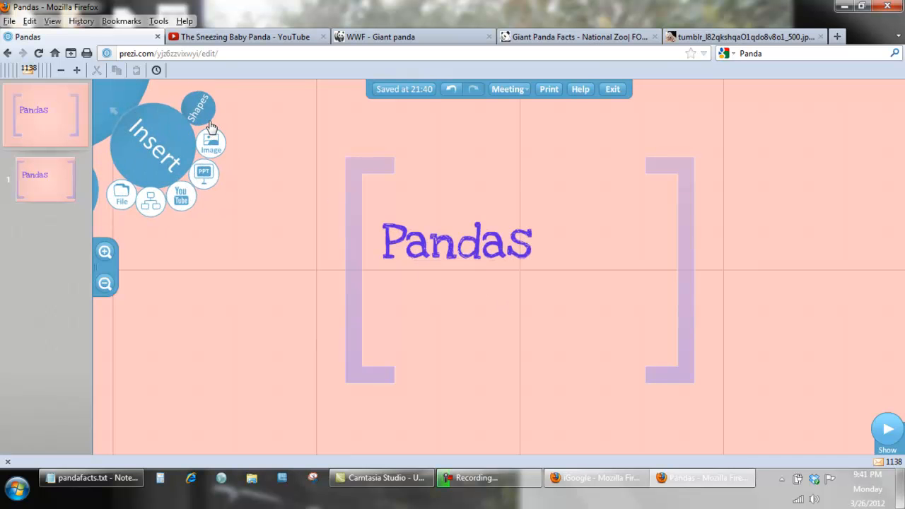
left_click(209, 150)
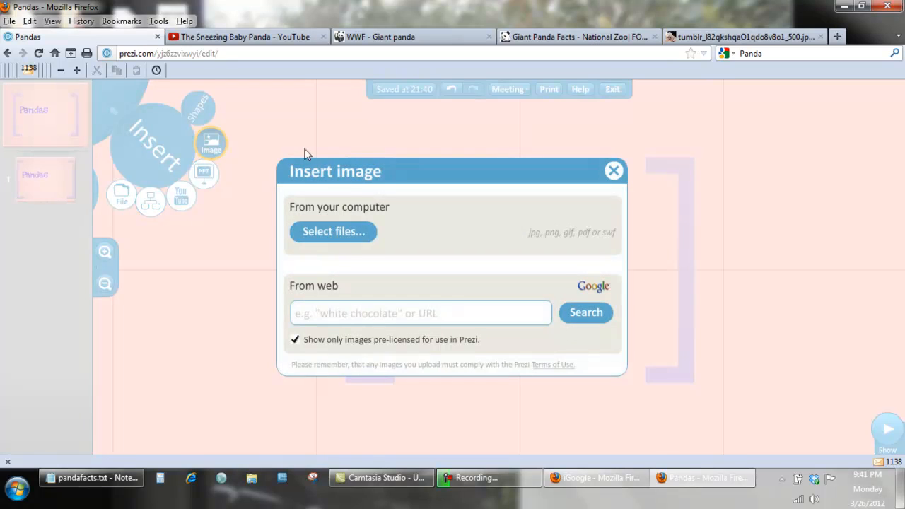
left_click(345, 239)
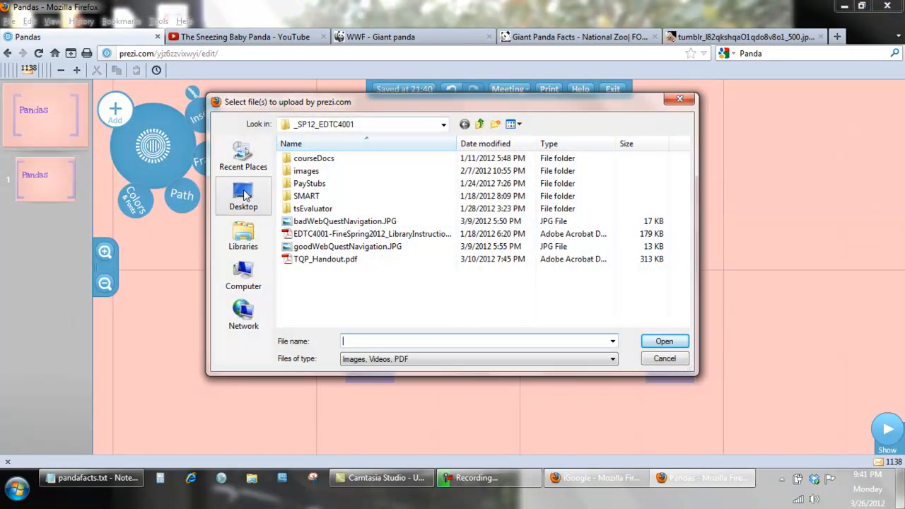
left_click(243, 197)
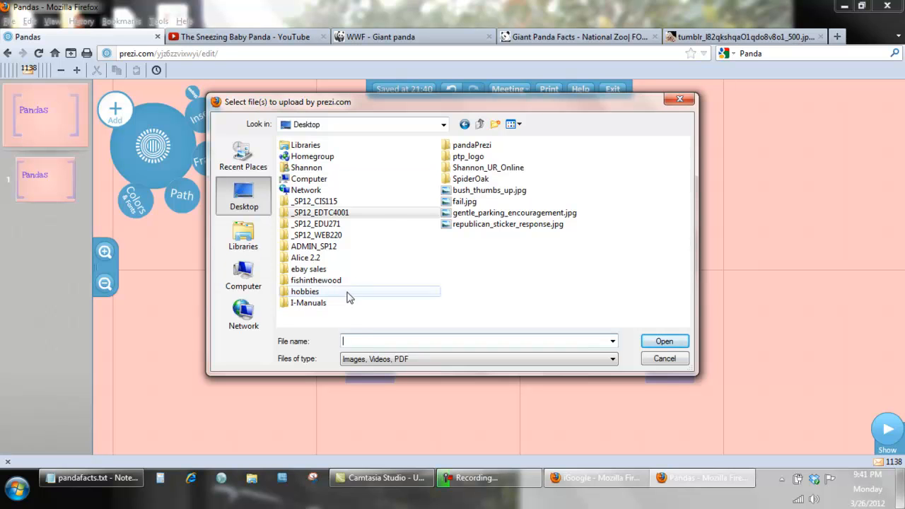
double_click(459, 145)
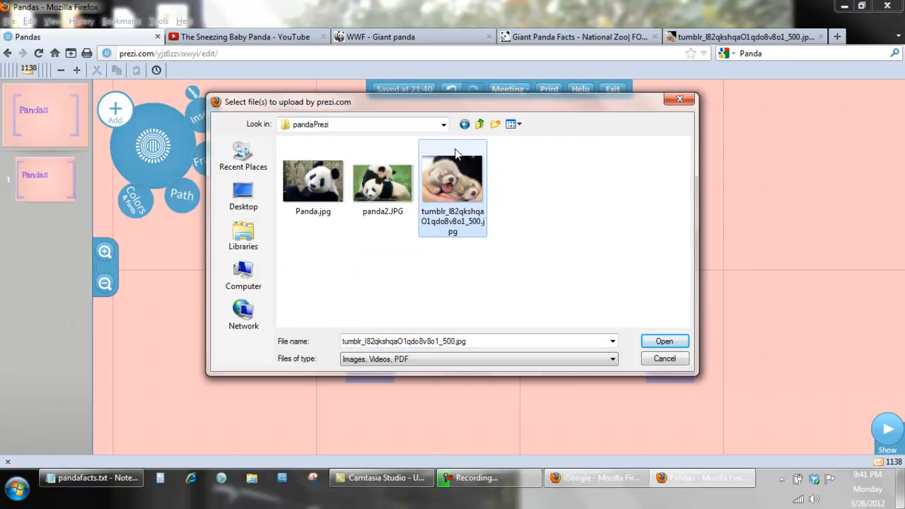
double_click(318, 181)
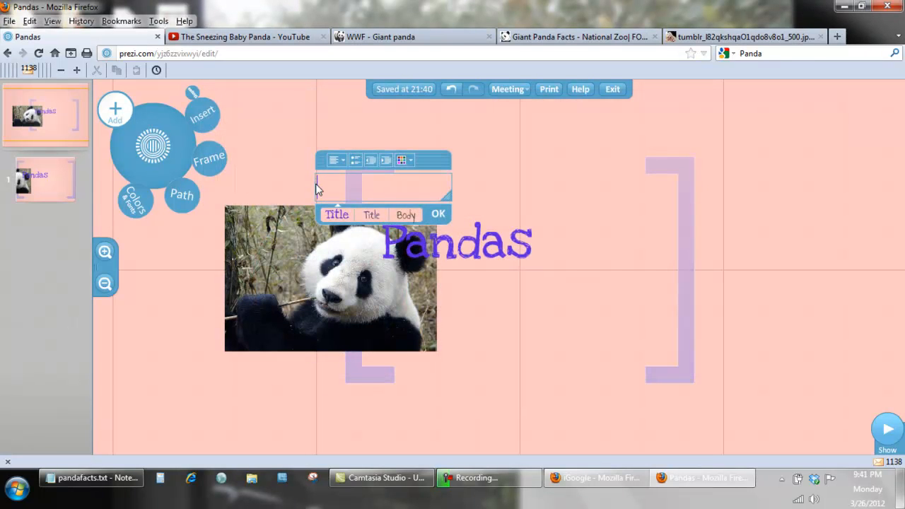
Move the panda photo into the right half of the bracket frame and rotate it clockwise by about 20 degrees.
left_click_drag(283, 268, 527, 281)
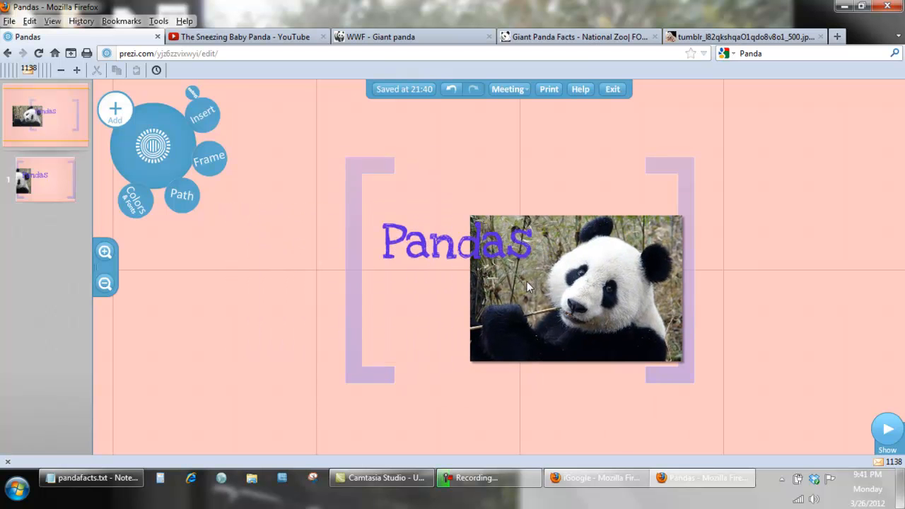
left_click(574, 292)
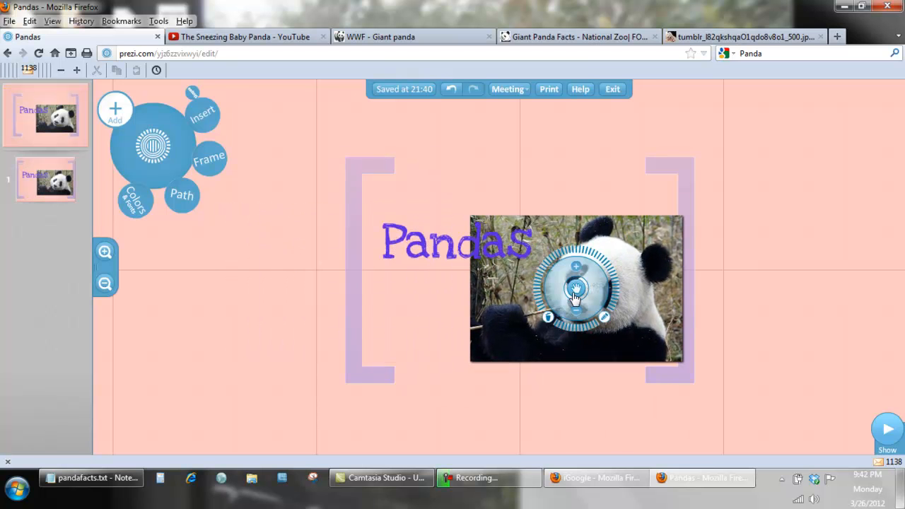
mouse_move(574, 291)
left_mouse_down()
mouse_move(508, 328)
mouse_move(565, 297)
left_mouse_up()
left_click_drag(589, 263, 589, 298)
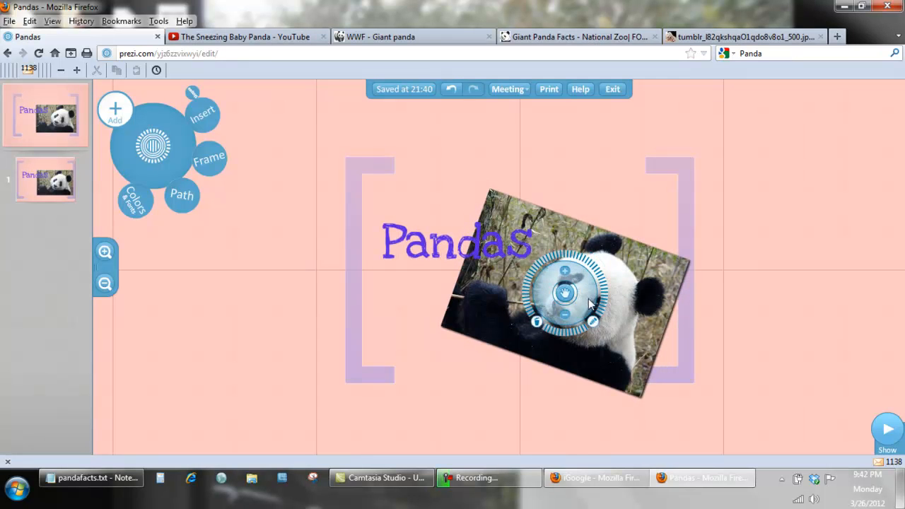
Crop the tilted panda photo slightly at its upper-right corner.
left_click(600, 319)
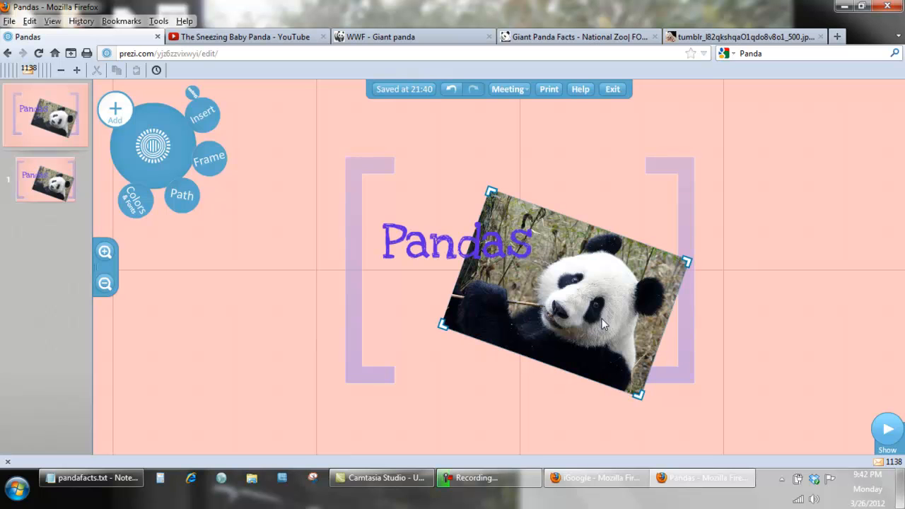
left_click_drag(684, 261, 679, 264)
left_click(626, 400)
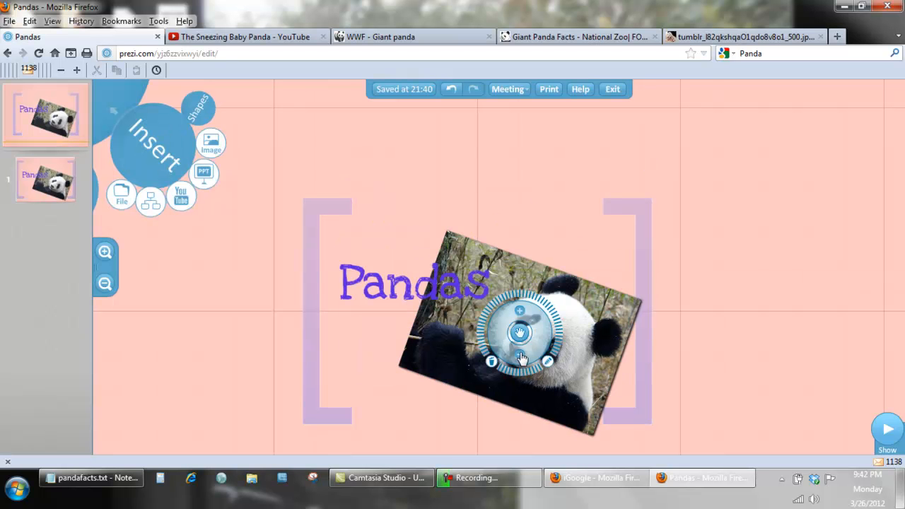
Enlarge the panda photo to about one and a half times its size and shift it slightly up and right.
left_click(520, 311)
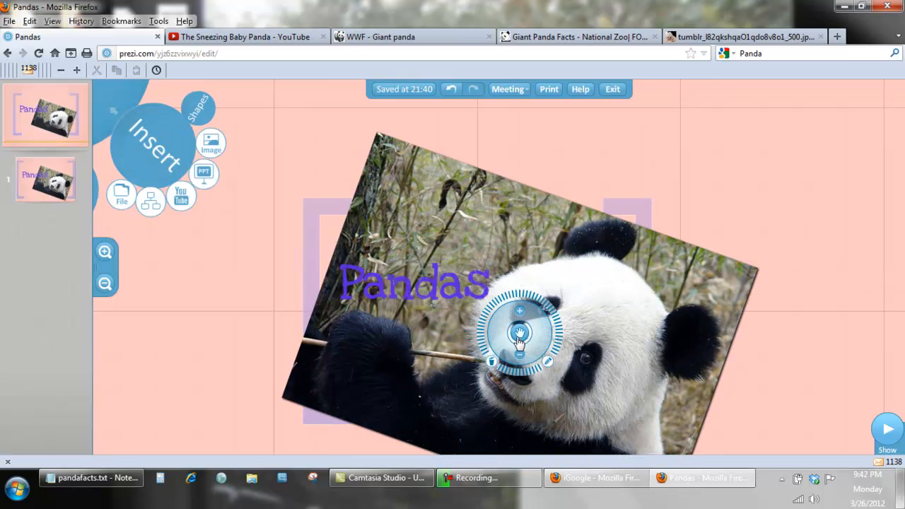
left_click(520, 355)
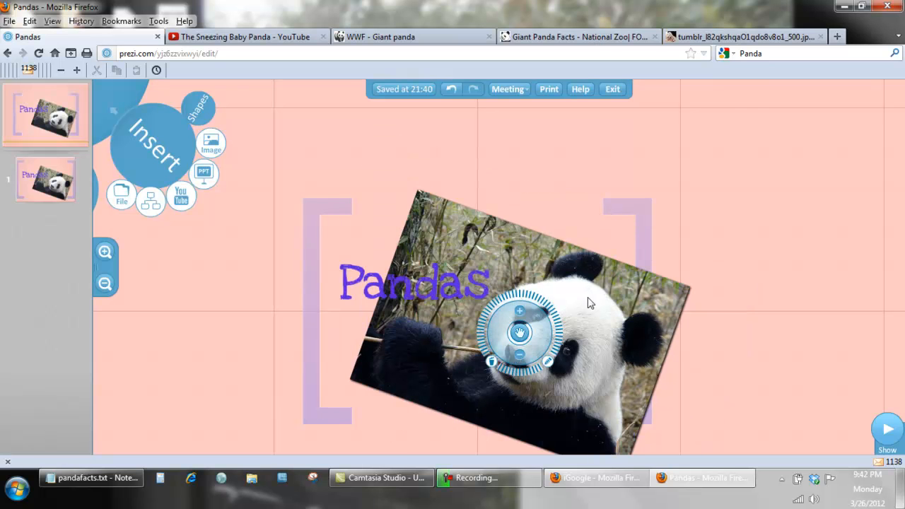
left_click_drag(529, 266, 545, 240)
Enlarge the bracket frame together with its title so that it encloses the panda photo's width.
left_click(627, 206)
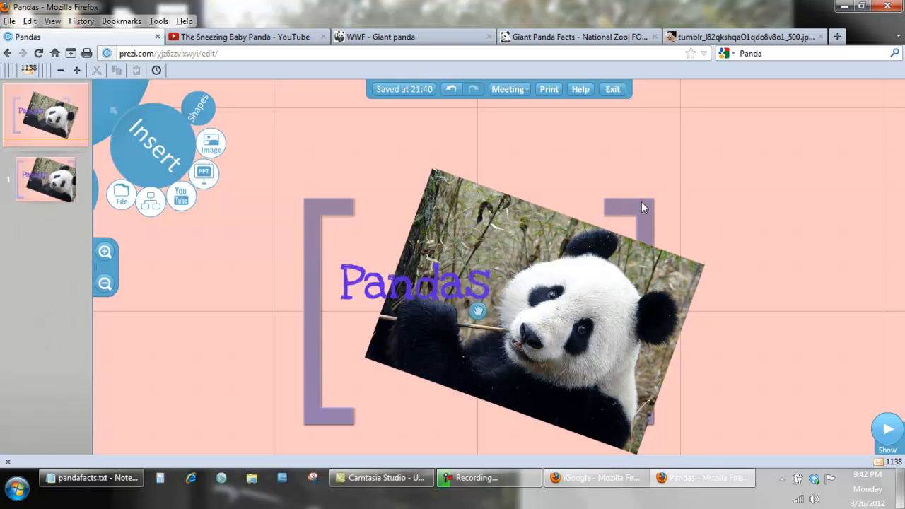
mouse_move(479, 316)
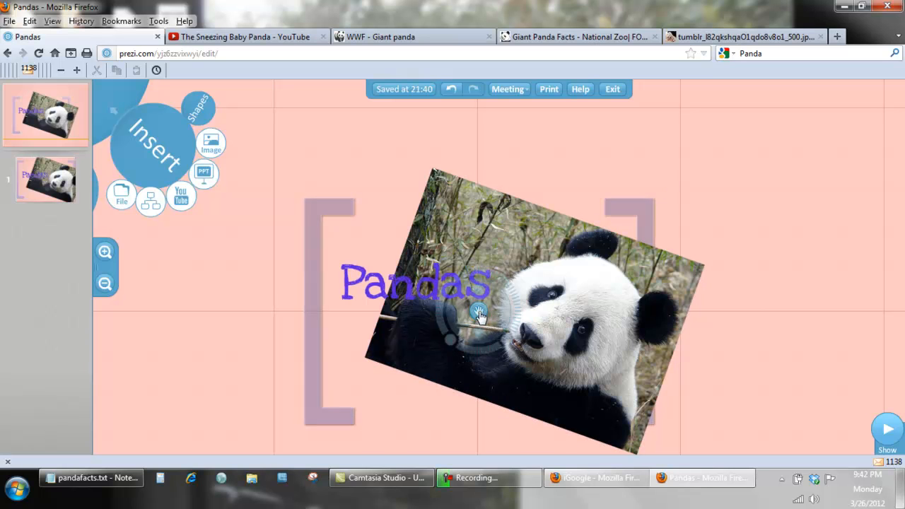
left_click(483, 288)
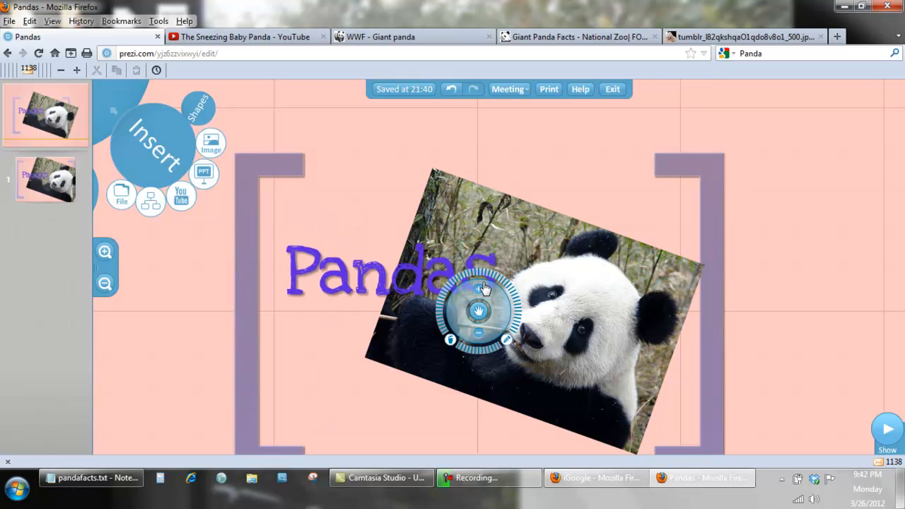
Move the Pandas title to the frame's lower-left area, overlapping the bottom edge of the panda photo.
left_click_drag(372, 274, 349, 409)
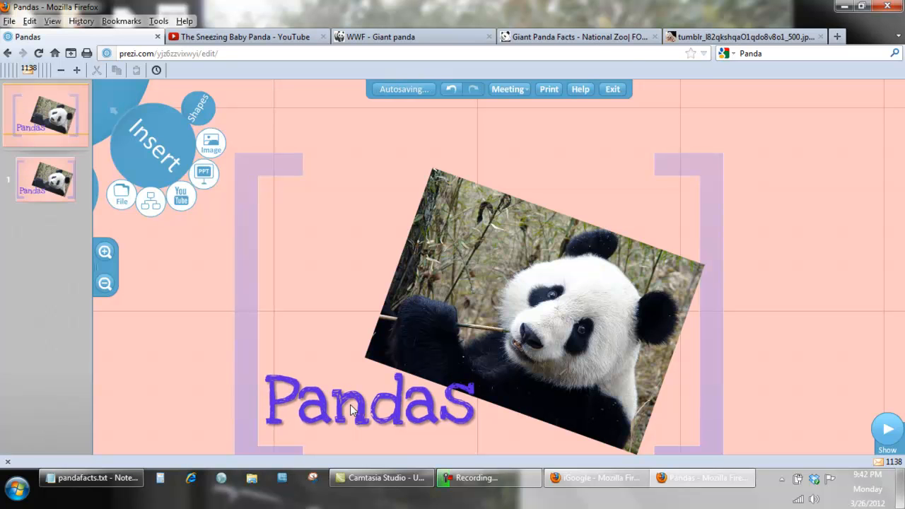
left_click_drag(345, 418, 343, 422)
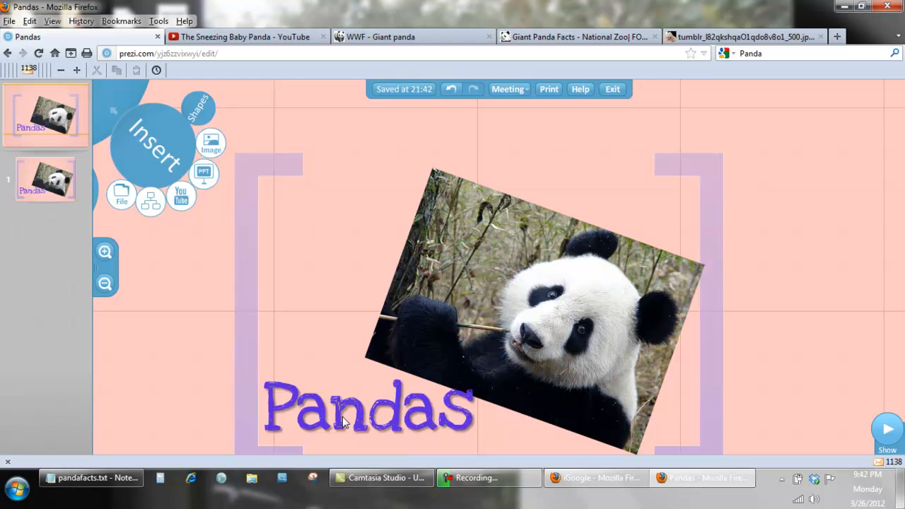
left_click(343, 422)
left_click(477, 303)
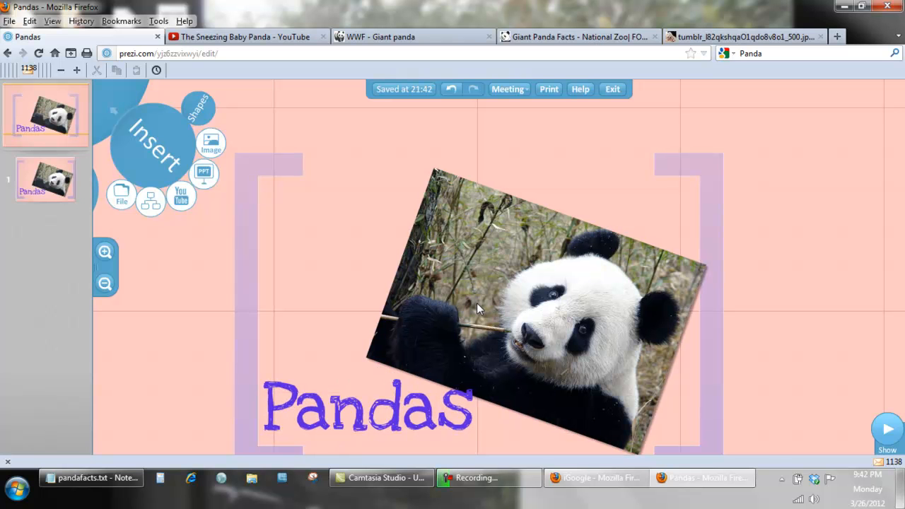